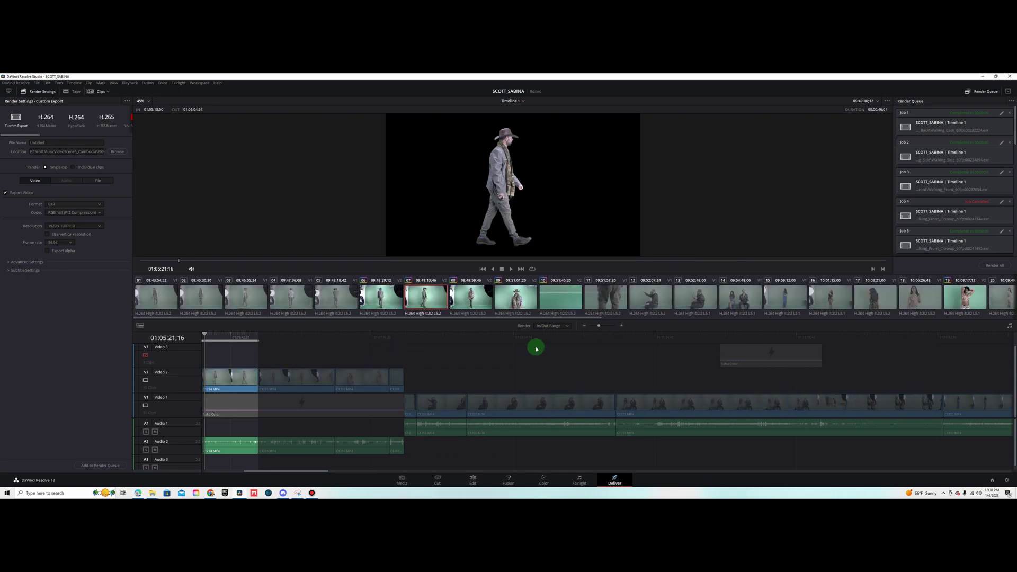
- Review the seated couple clips on the Deliver timeline, then load and scrub Timeline 2
drag(643, 344, 798, 336)
alt+scroll(309, 390, down, 2)
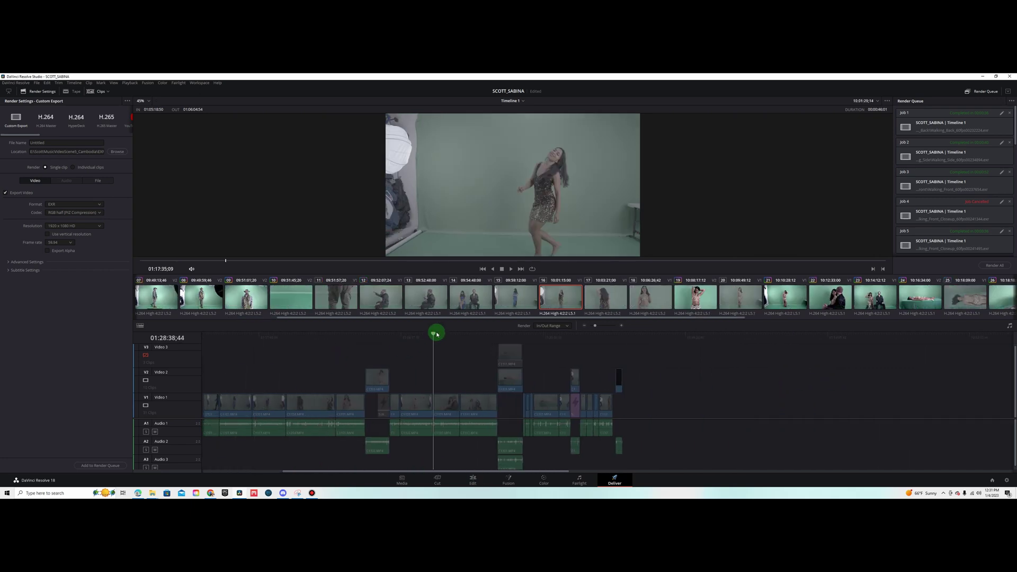
key(space)
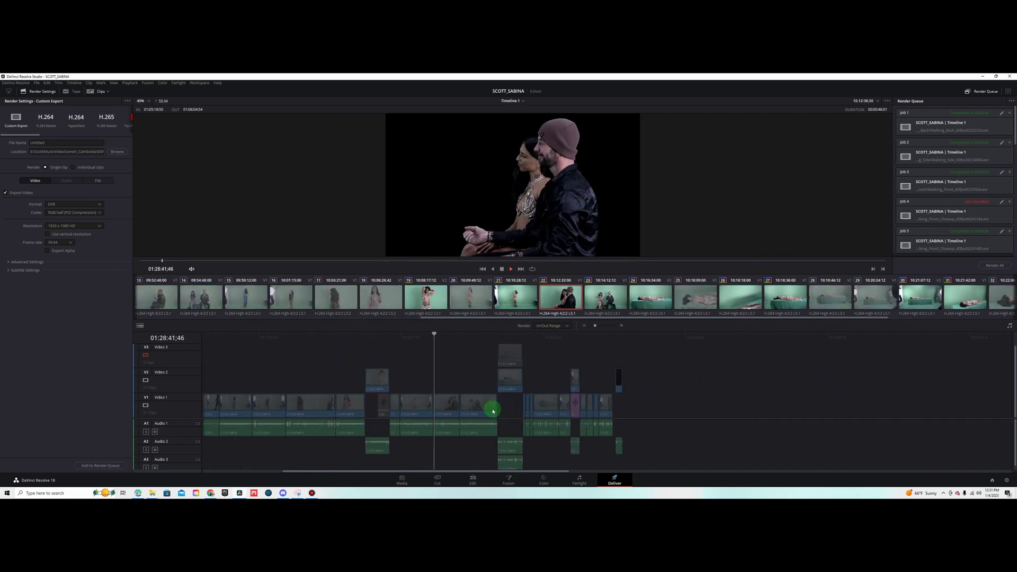
click(445, 338)
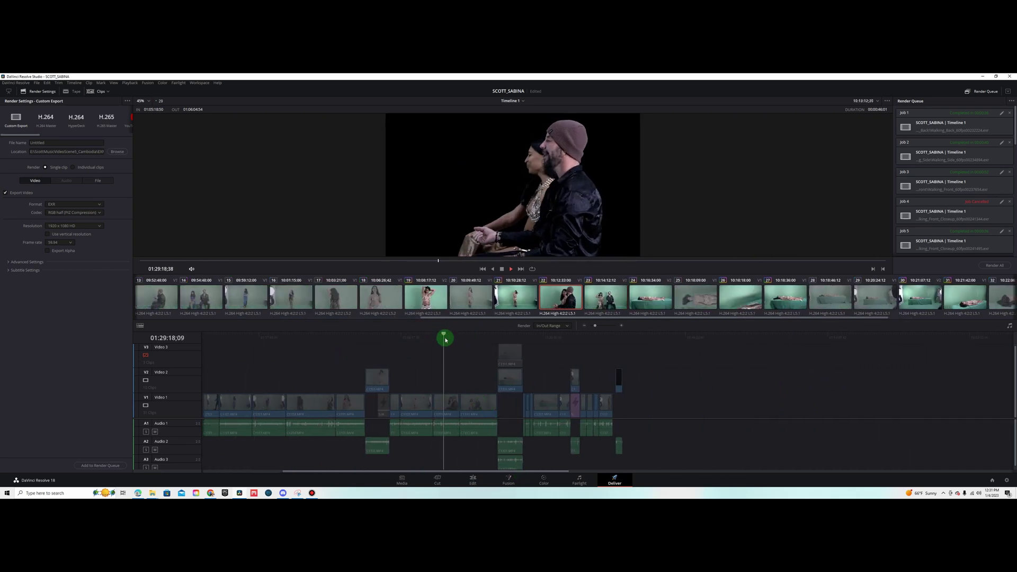
drag(446, 339, 492, 348)
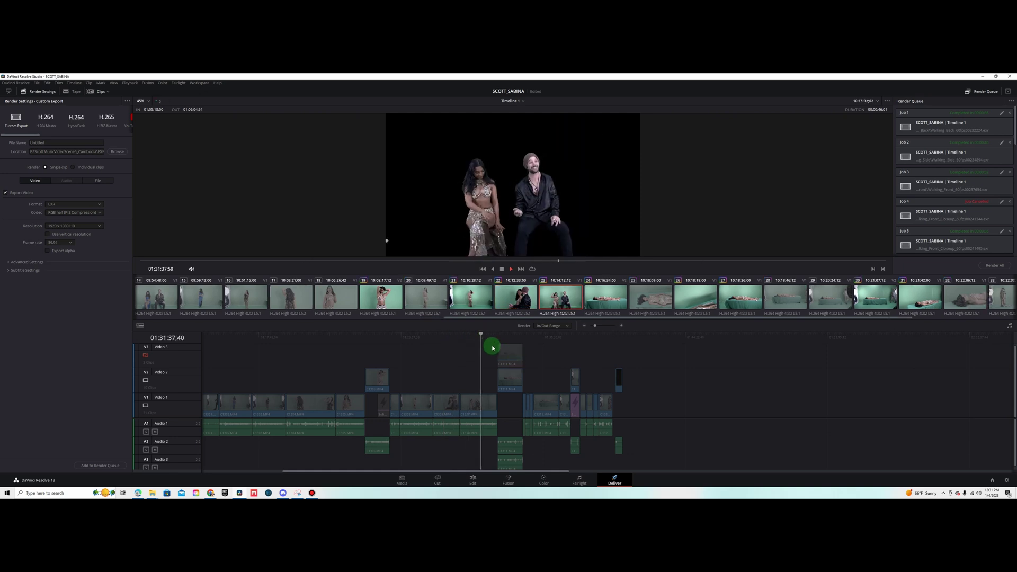
click(460, 338)
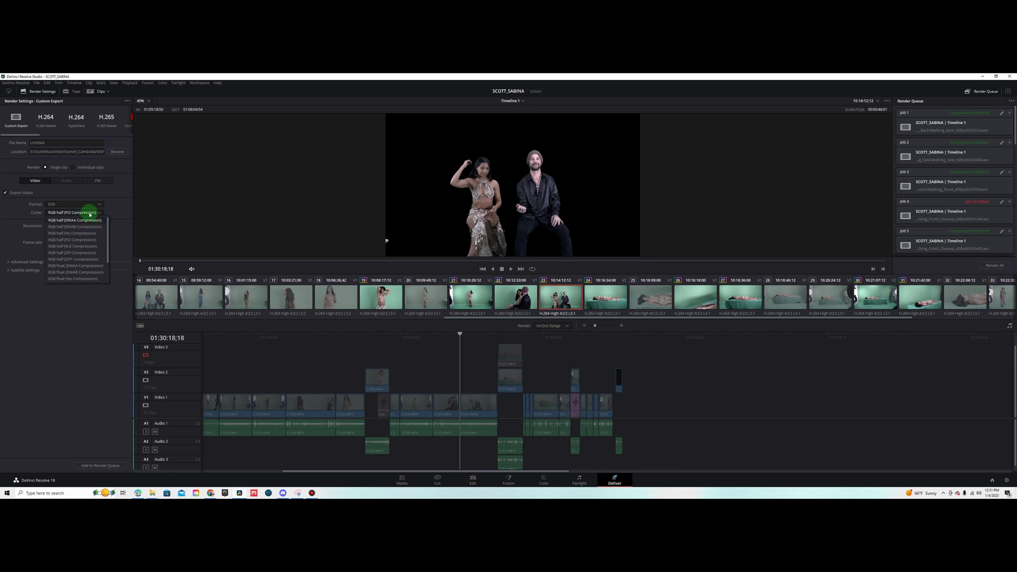
click(524, 118)
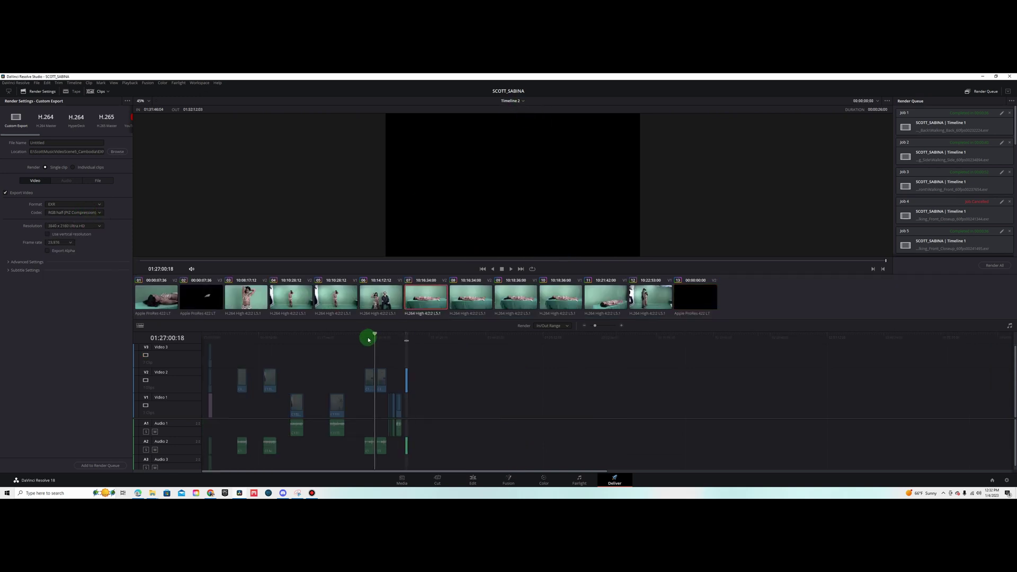
drag(371, 337, 330, 337)
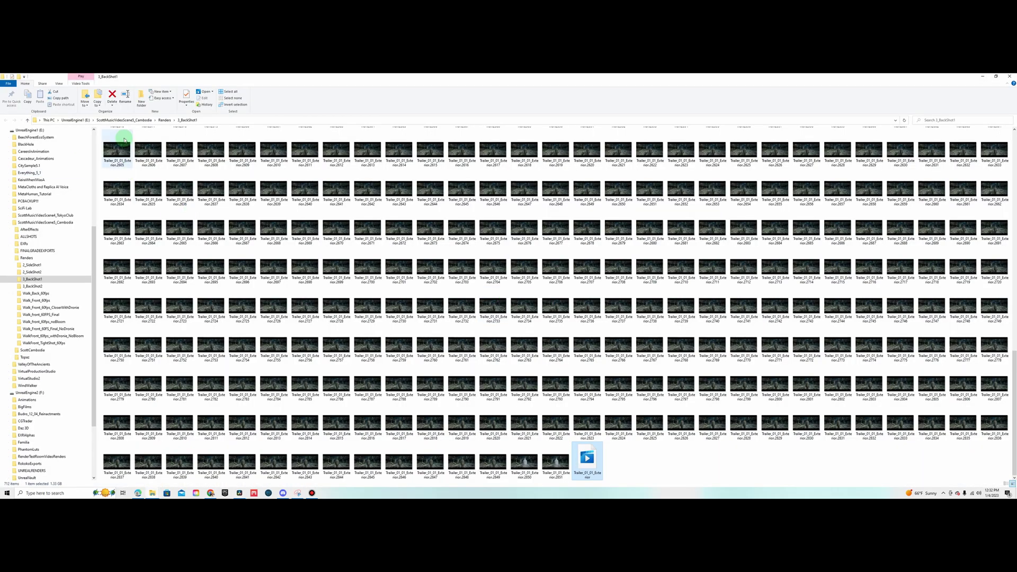
- Open the EXRs > Car Side Shot 24 4k frame folder in File Explorer
key(alt+Up)
key(alt+Left)
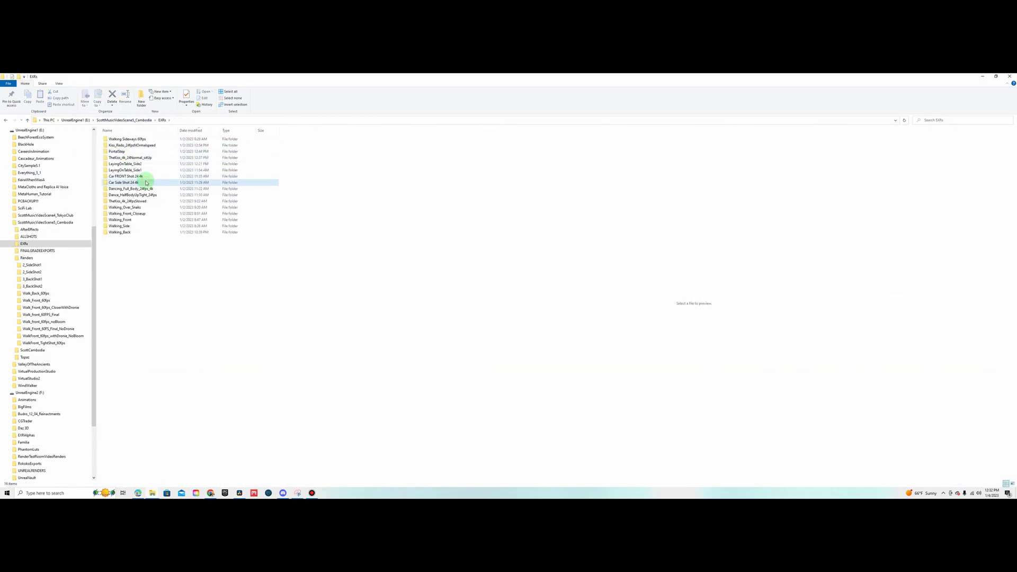
double_click(147, 183)
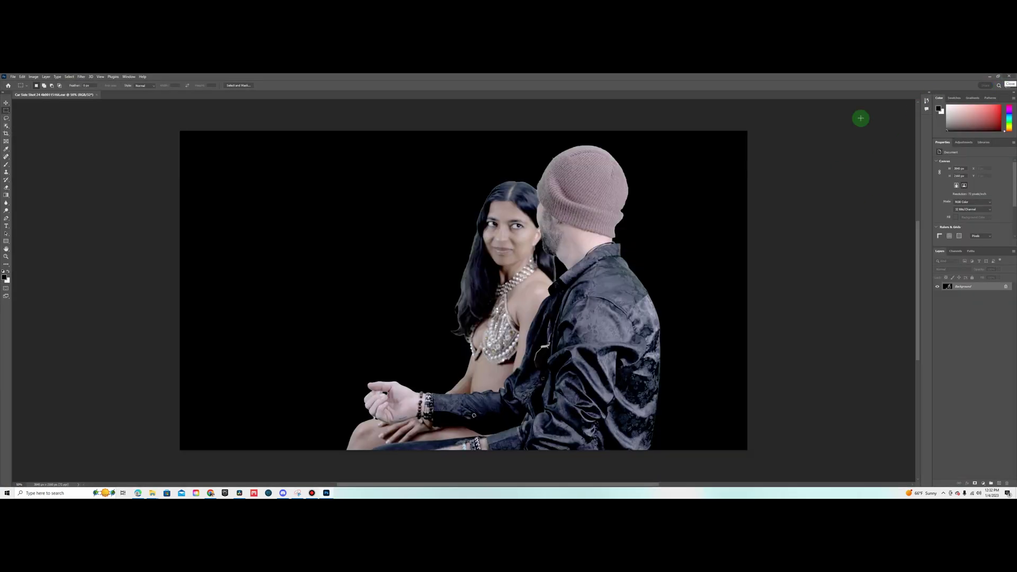
- Close the keyed couple EXR frame in Photoshop
click(1012, 77)
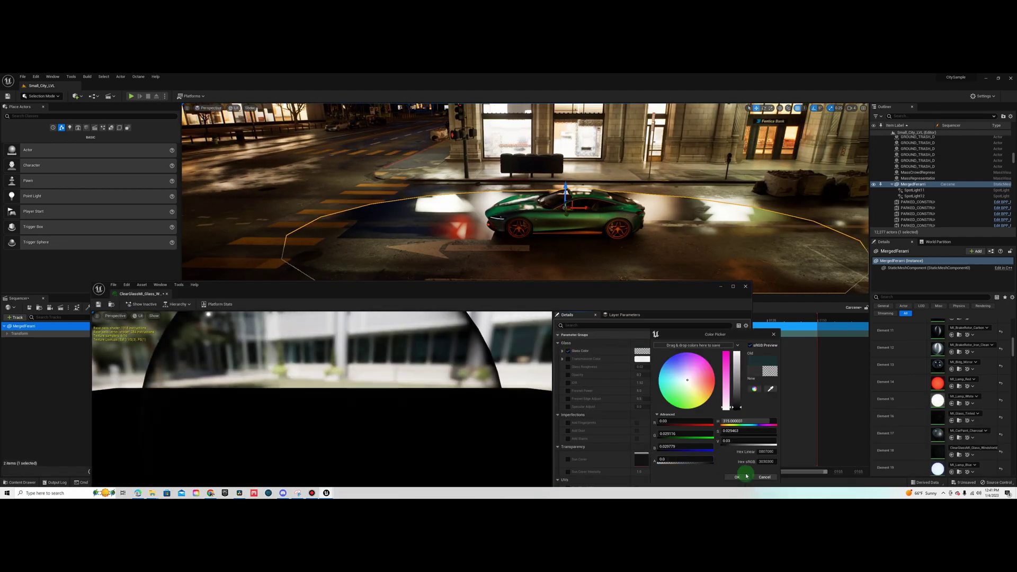
- Confirm the chosen glass material colour in the Color Picker
click(744, 476)
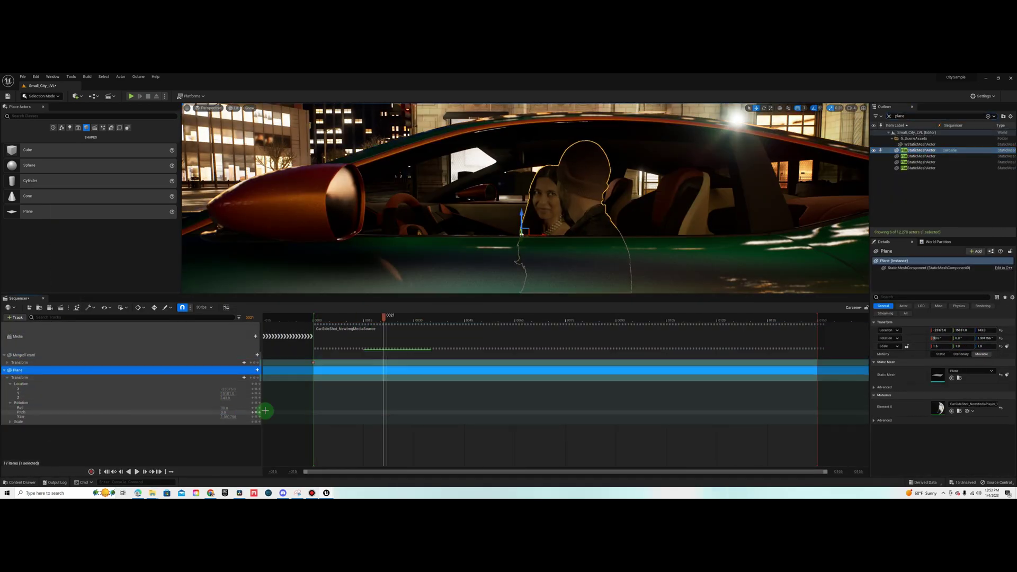
- Edit the couple plane's scale and drag a Color Correction Region into the level
click(944, 347)
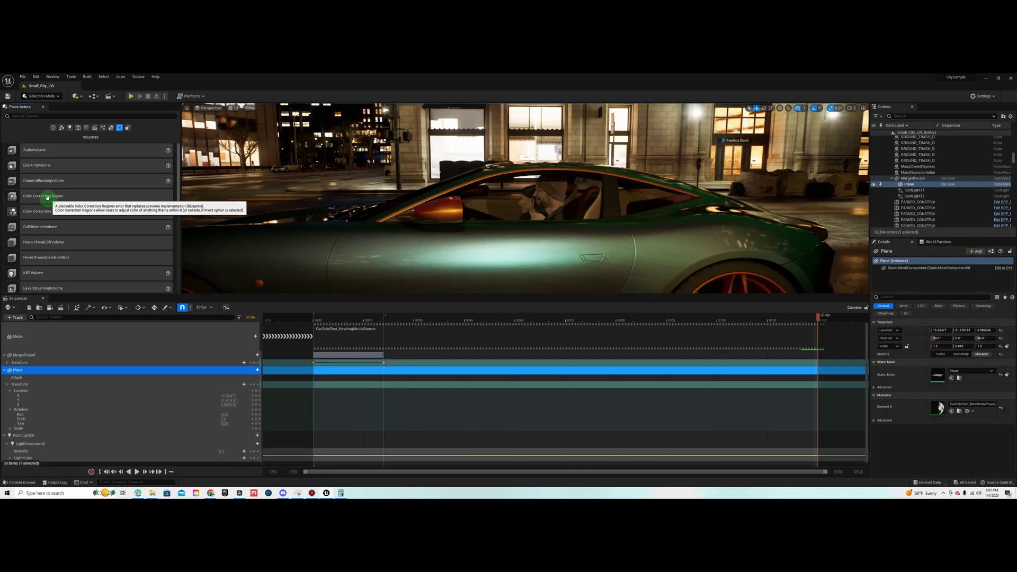
drag(47, 197, 220, 370)
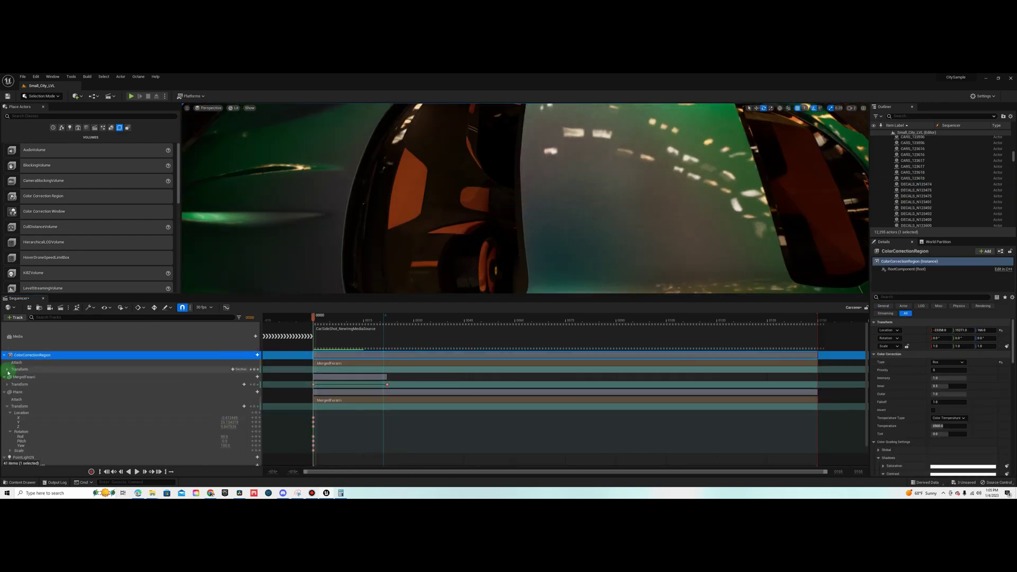
- Set the Color Correction Region's Y scale and reset its Temperature to 6500
click(965, 346)
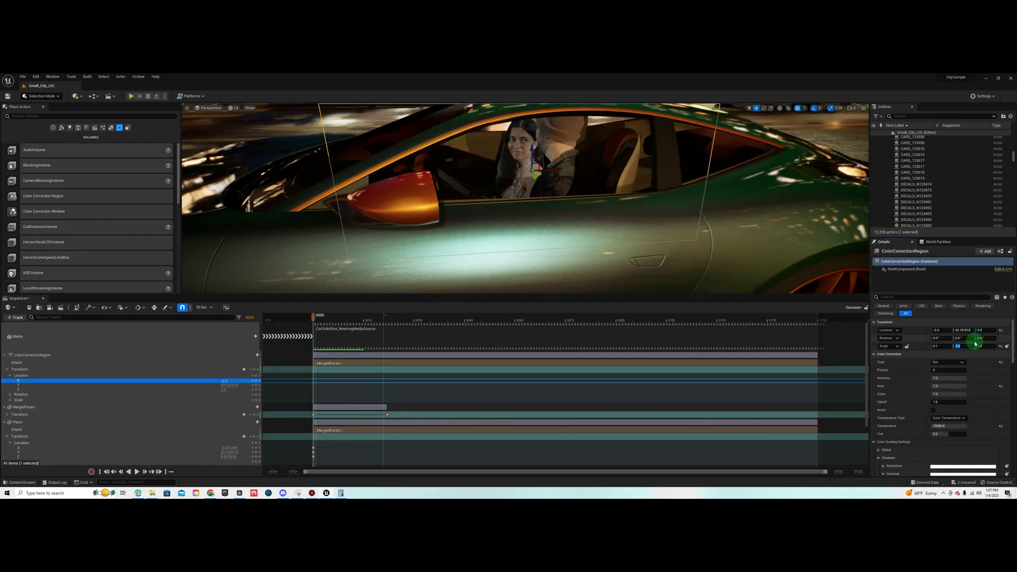
click(1000, 426)
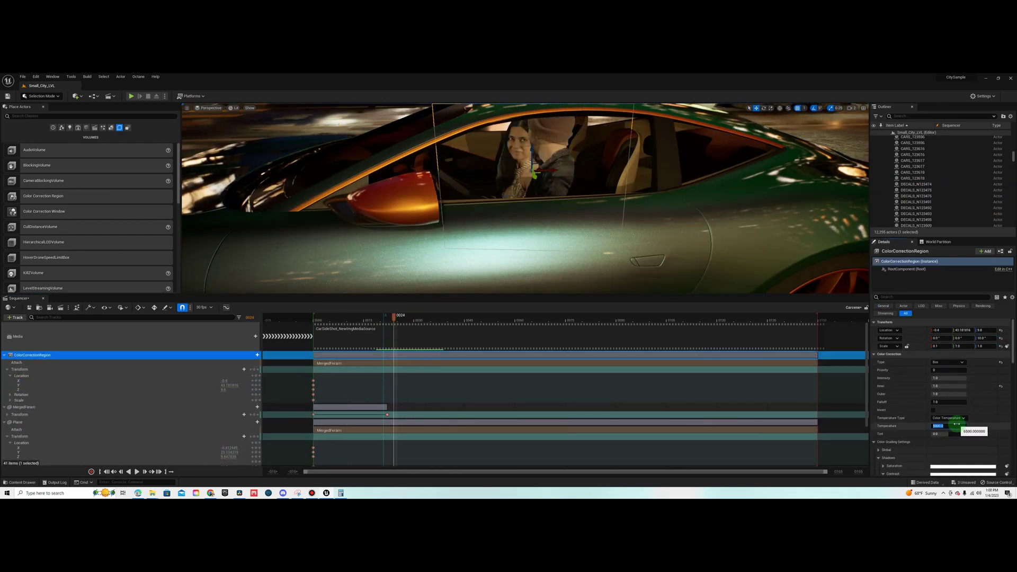
scroll(956, 424, down, 5)
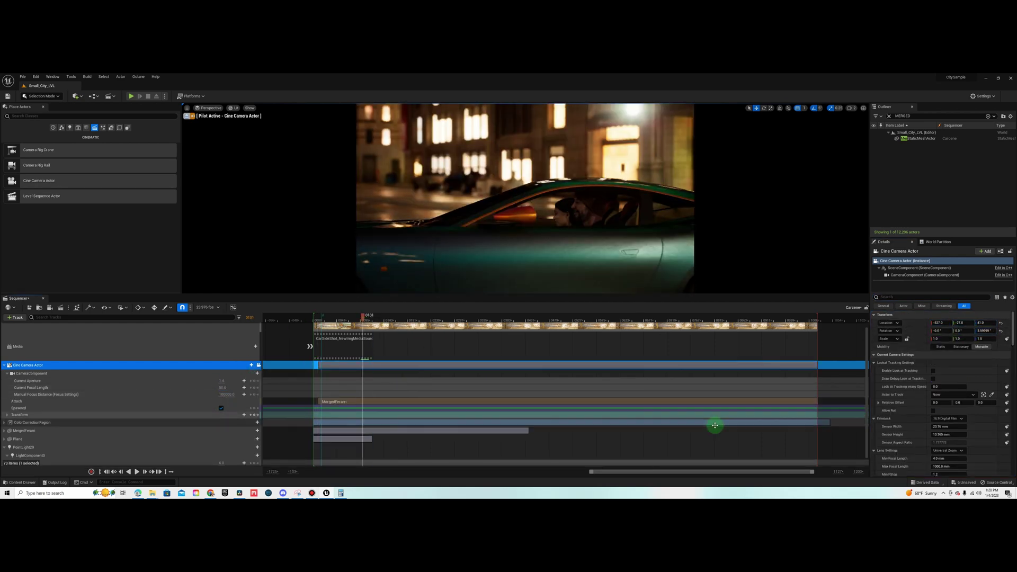
- Preview the side shot through the cine camera and review the Plane's location, rotation and scale channels
drag(419, 317, 438, 315)
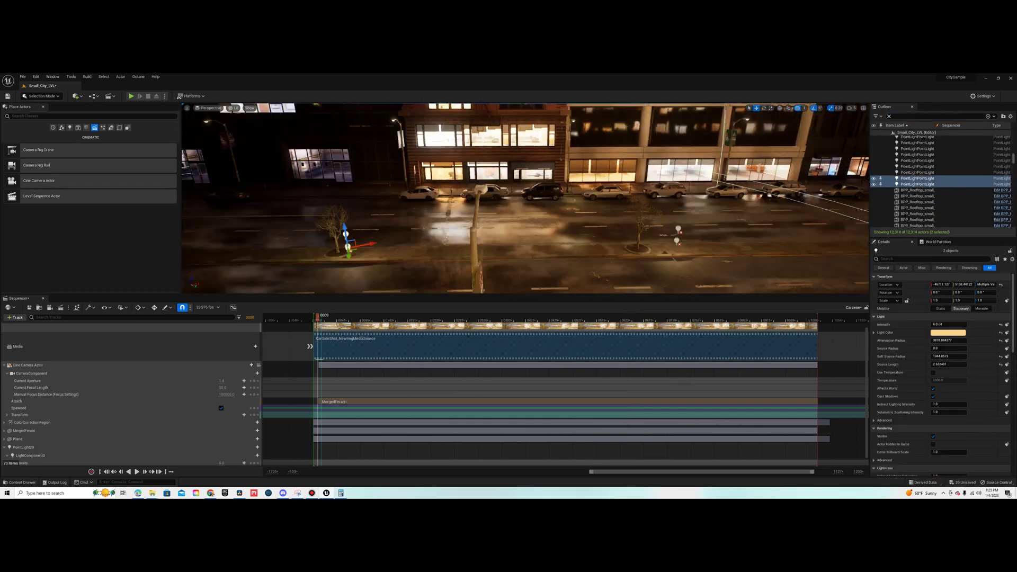
click(325, 320)
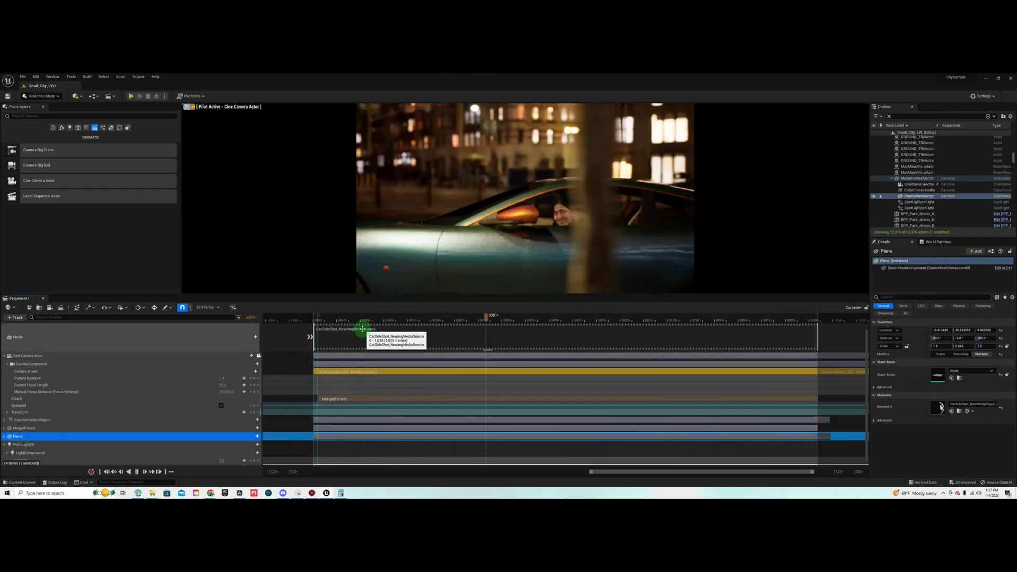
click(597, 321)
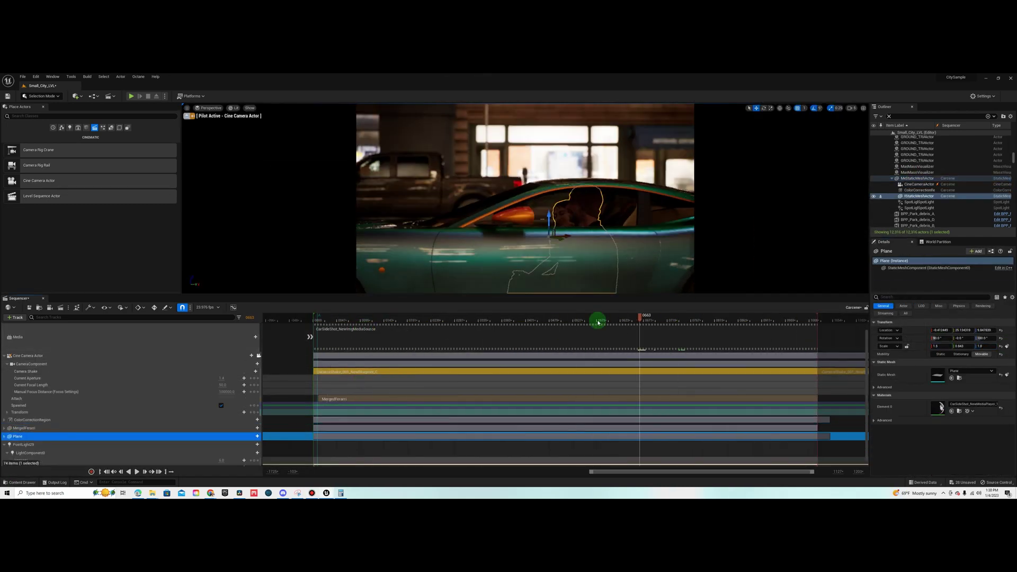
click(8, 412)
click(254, 413)
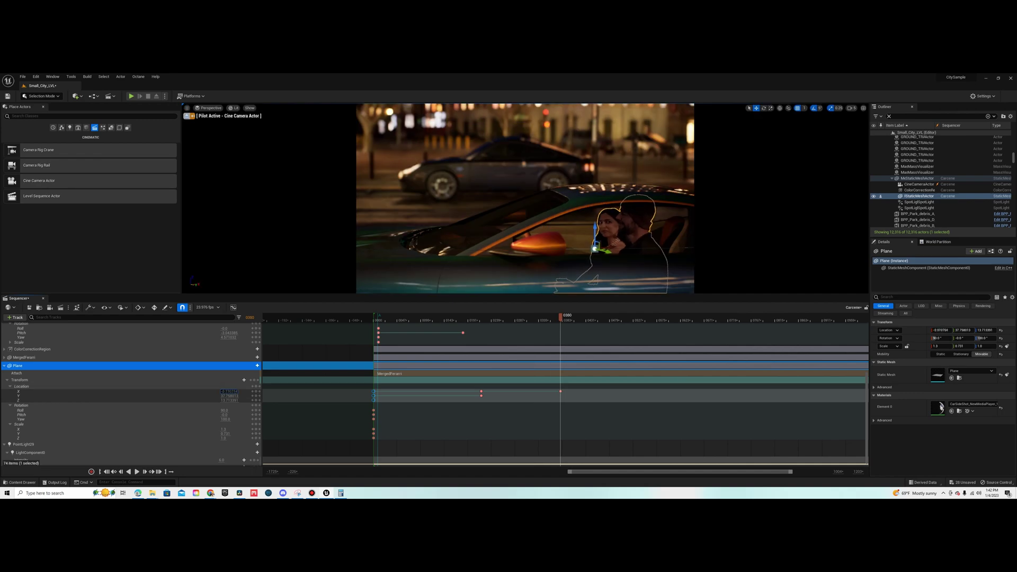
drag(569, 321, 707, 318)
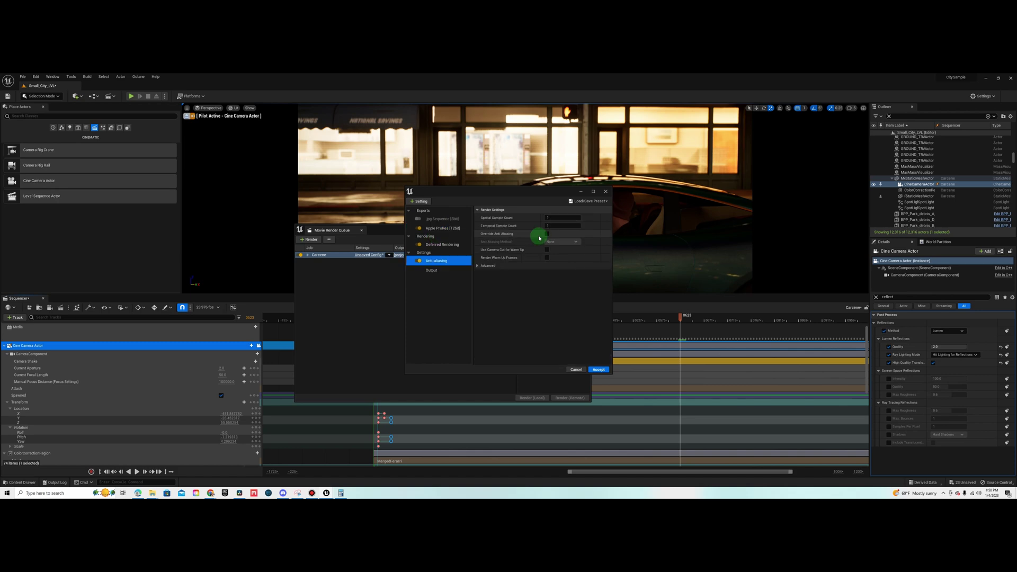
- Add an Output setting to the Carscene render job, then close the render preview
click(418, 201)
click(436, 290)
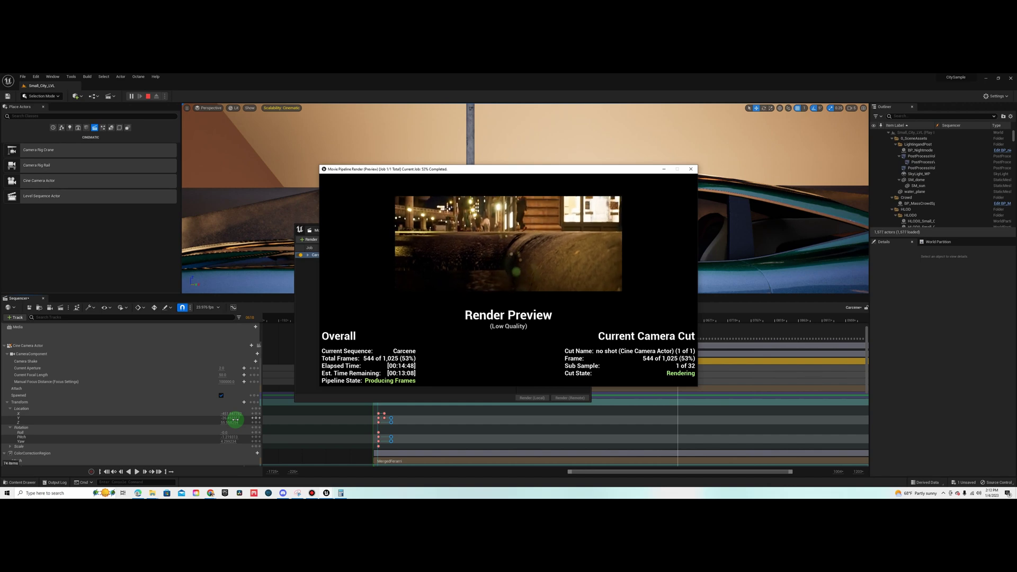
click(692, 170)
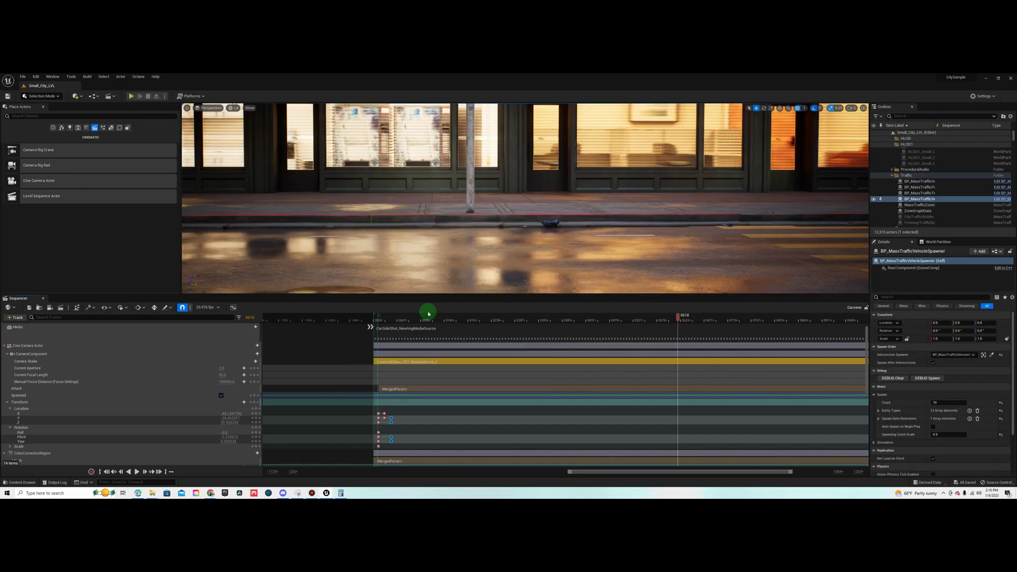
- Select the MergedFerrari track and start a local render of the Carscene sequence
drag(428, 314, 591, 320)
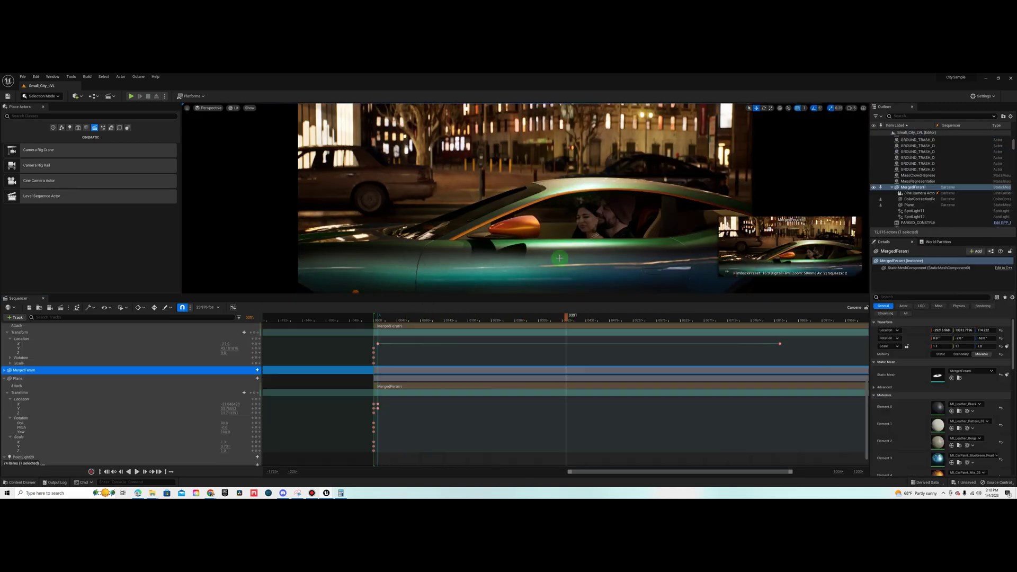
click(559, 377)
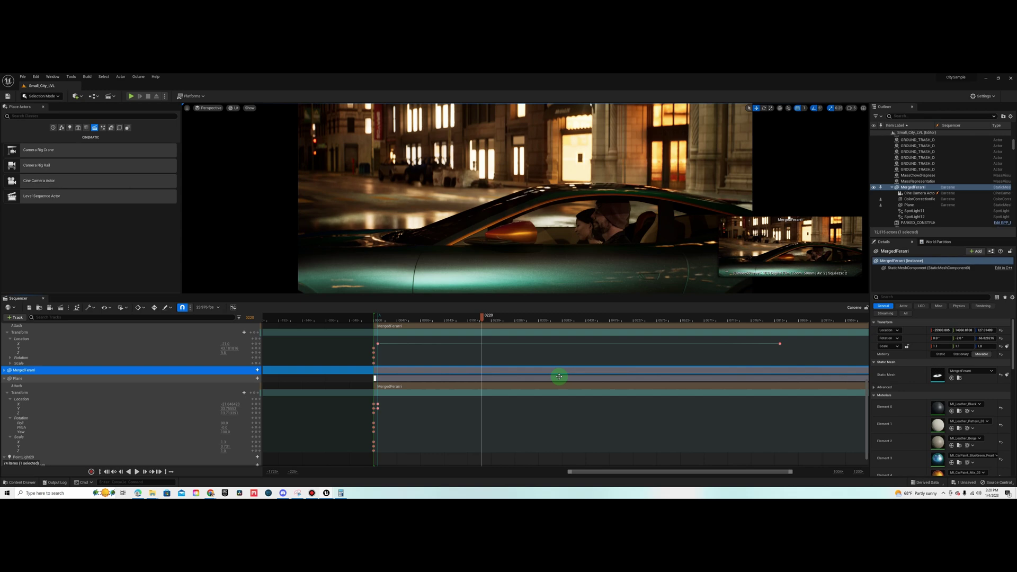
click(129, 306)
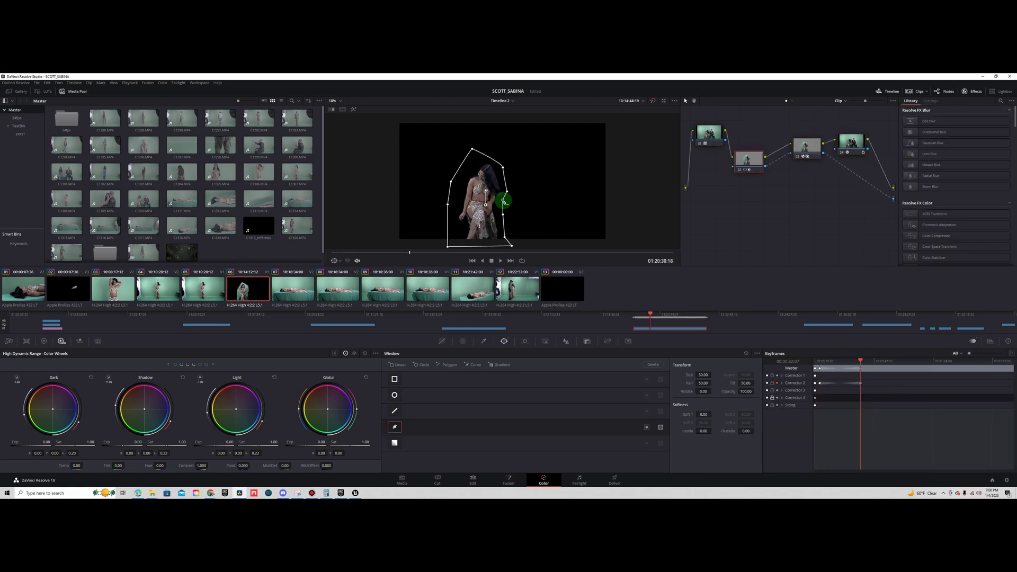
- Step through the polygon window mask keyframes, then select node 01 to inspect the 3D Keyer
drag(871, 362, 920, 363)
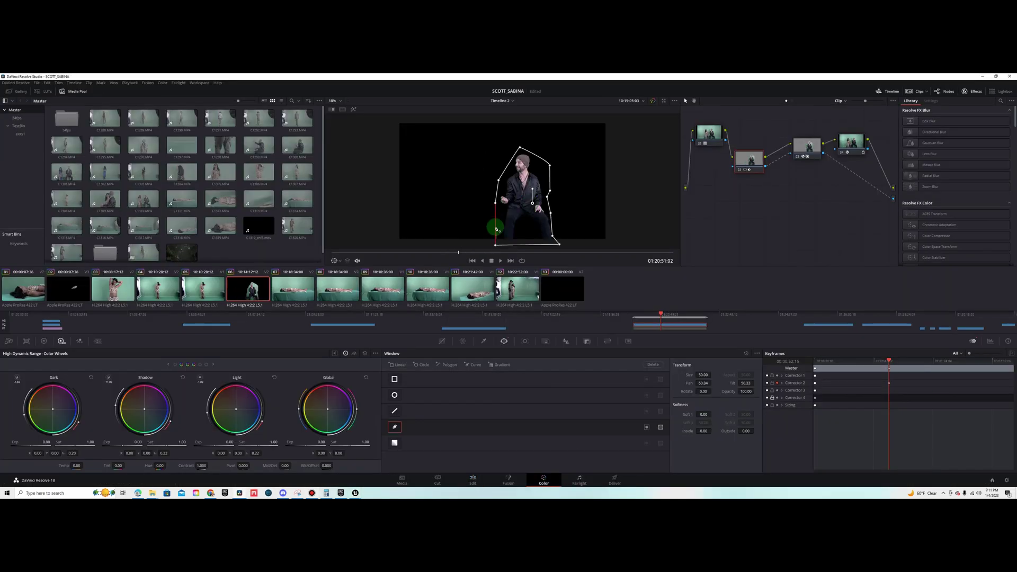
click(837, 362)
drag(837, 361, 857, 363)
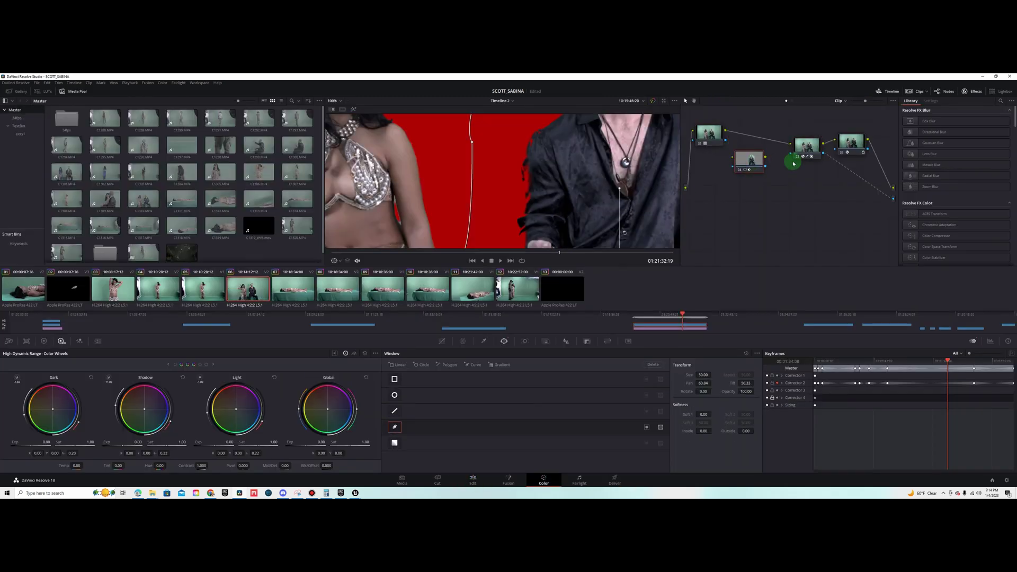
click(717, 140)
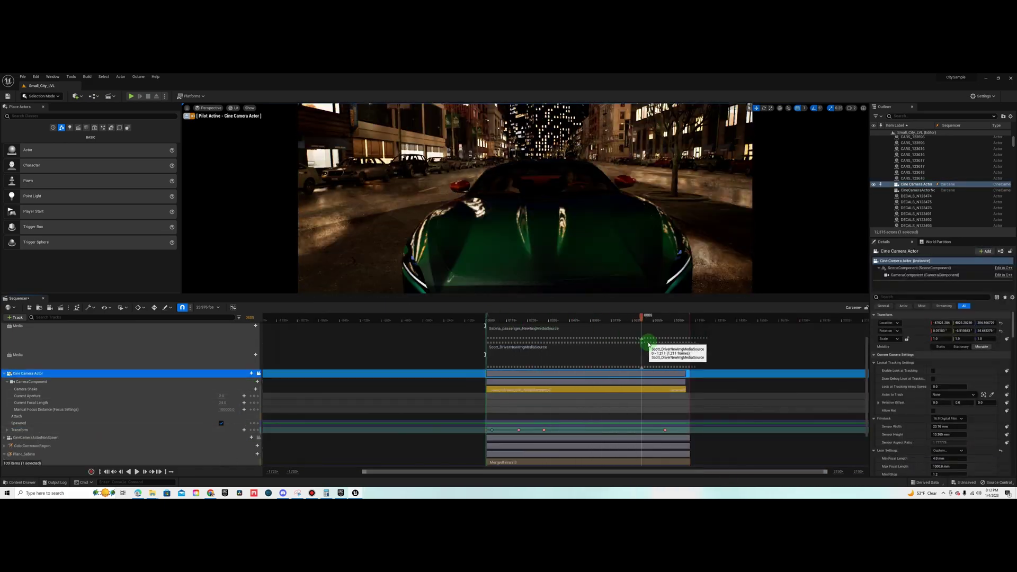
- Adjust the camera's transform keyframes in Sequencer and play back the front-view shot
click(14, 449)
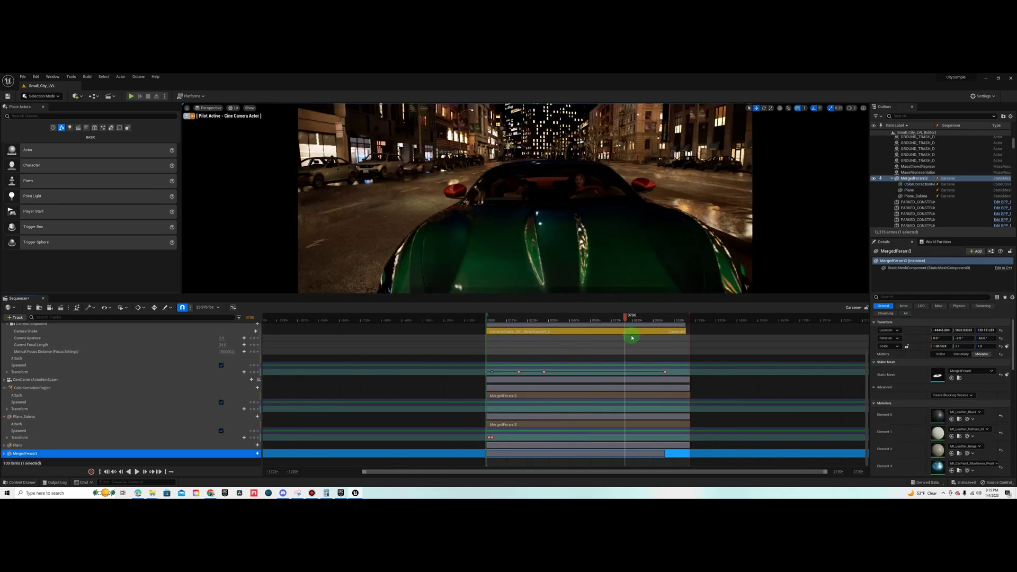
drag(630, 336, 495, 342)
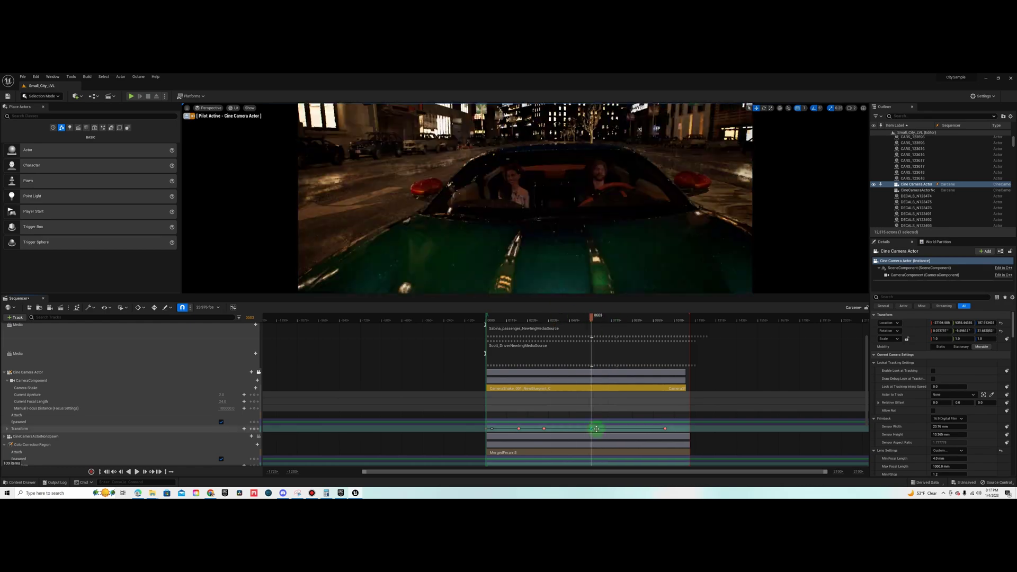
click(591, 322)
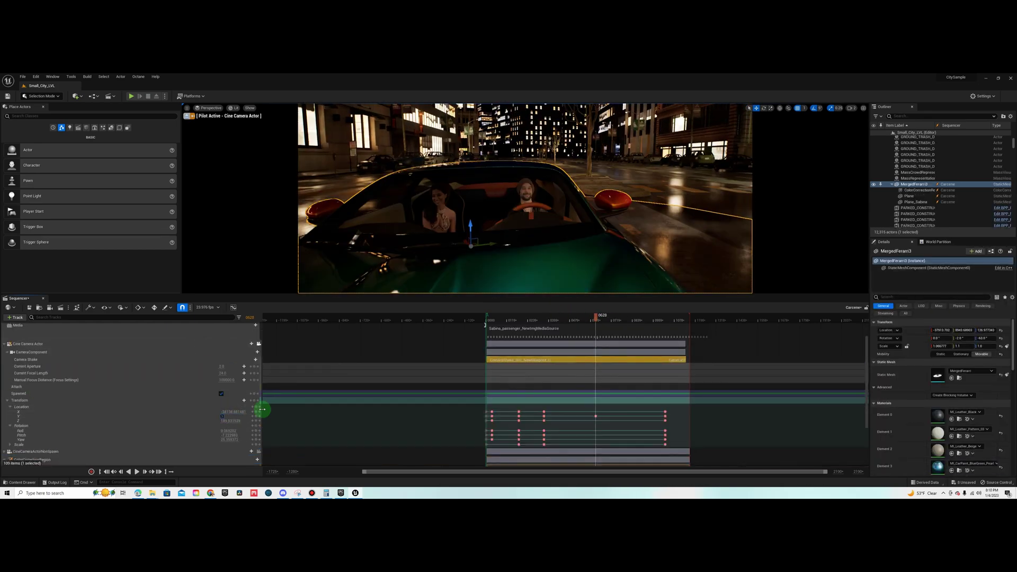
drag(594, 317, 572, 318)
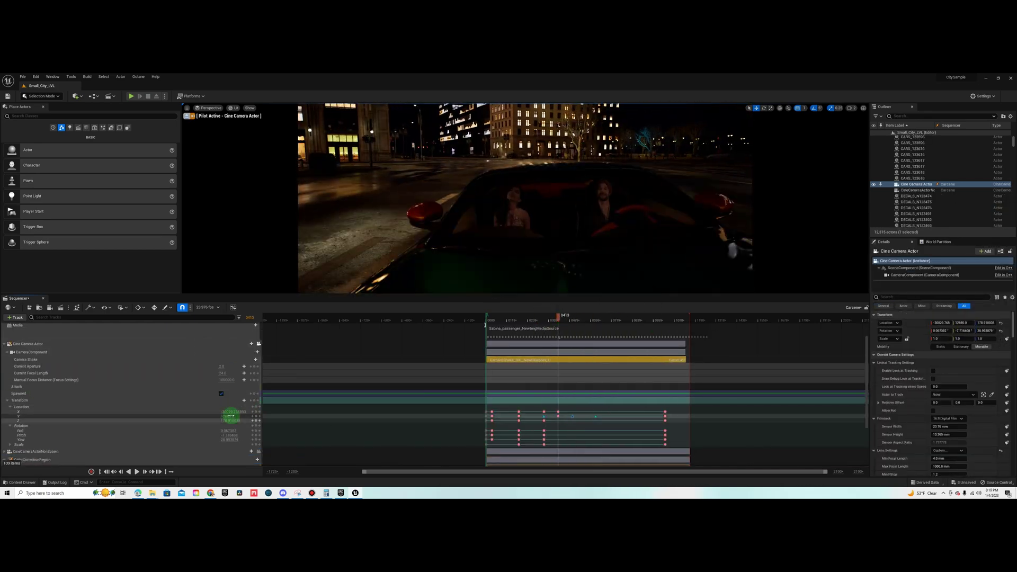
drag(551, 317, 566, 318)
drag(674, 407, 485, 447)
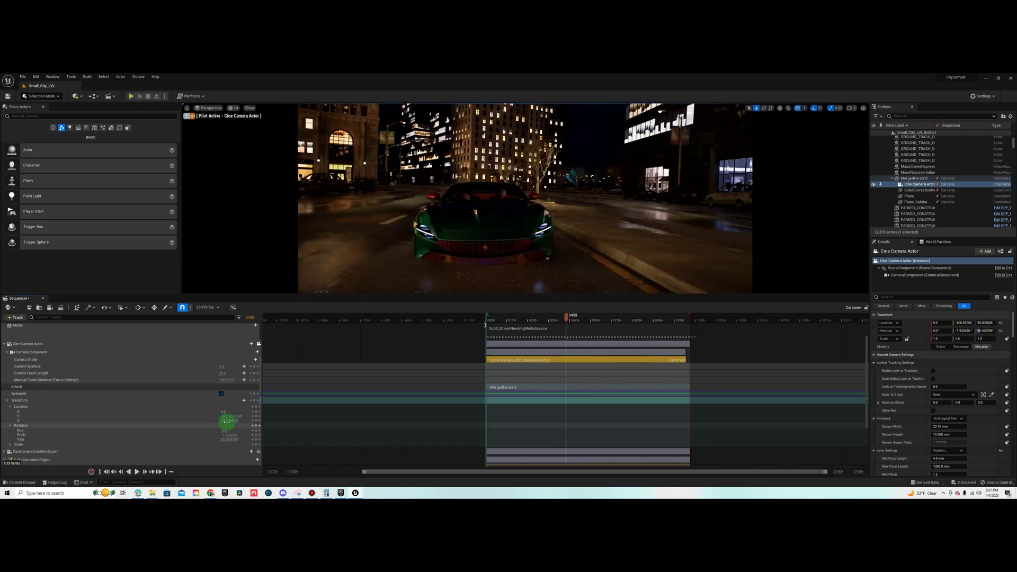
click(508, 273)
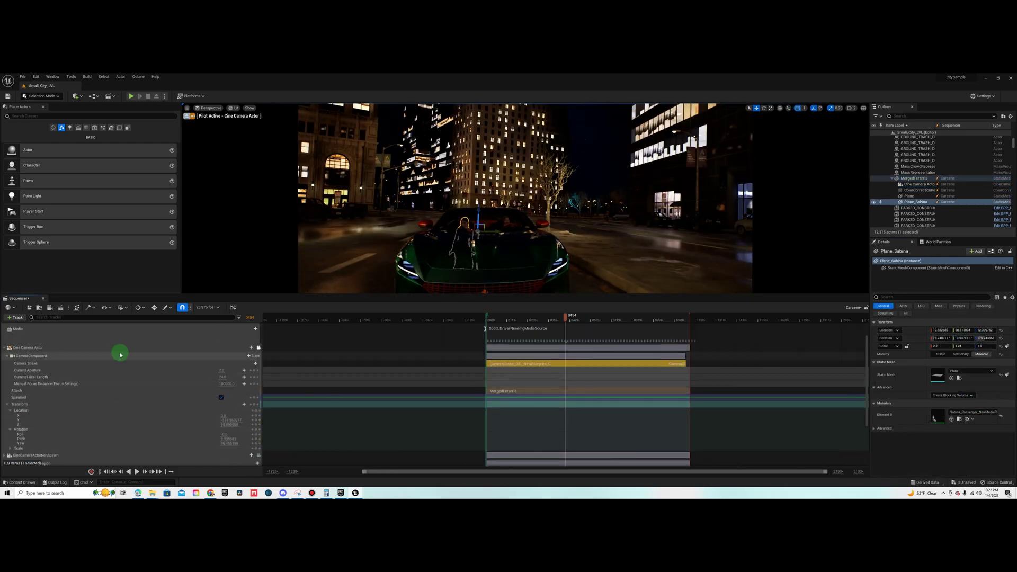
click(120, 351)
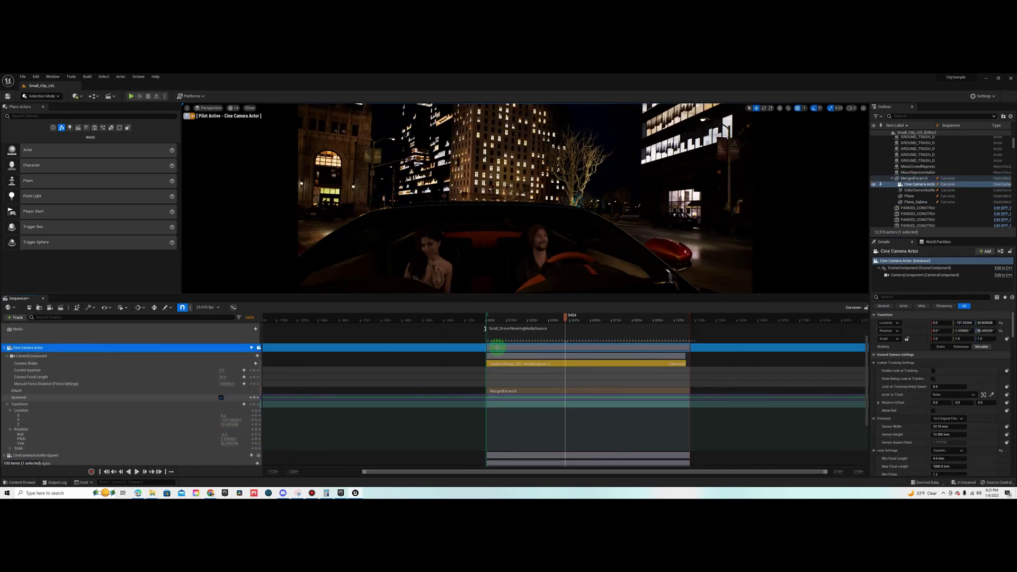
click(228, 444)
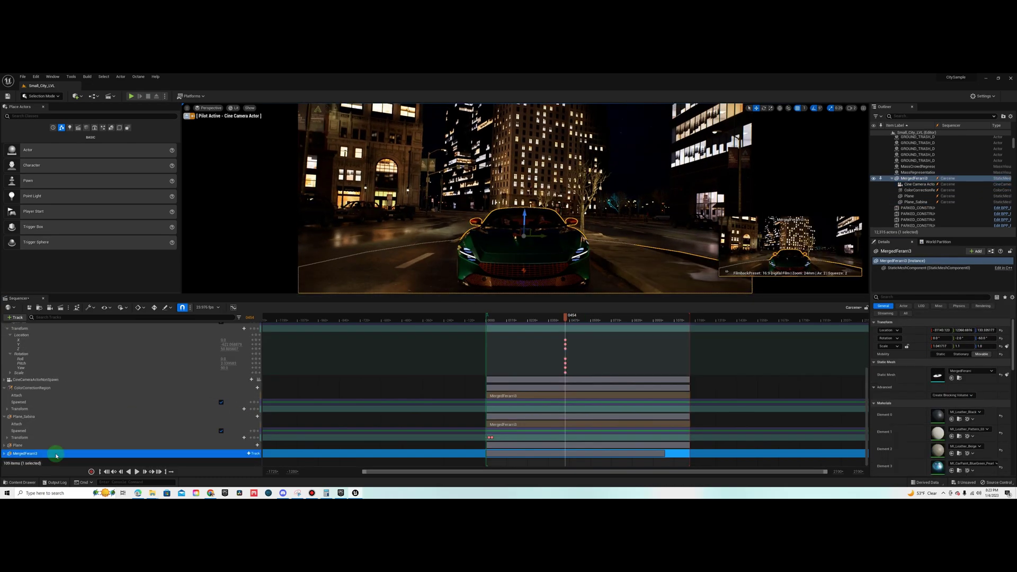
scroll(522, 461, down, 2)
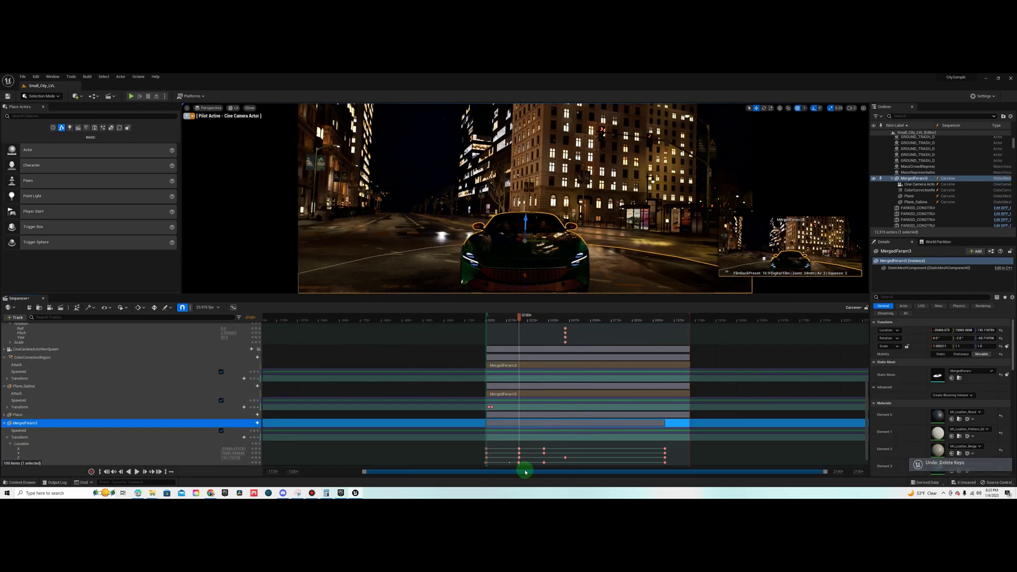
key(space)
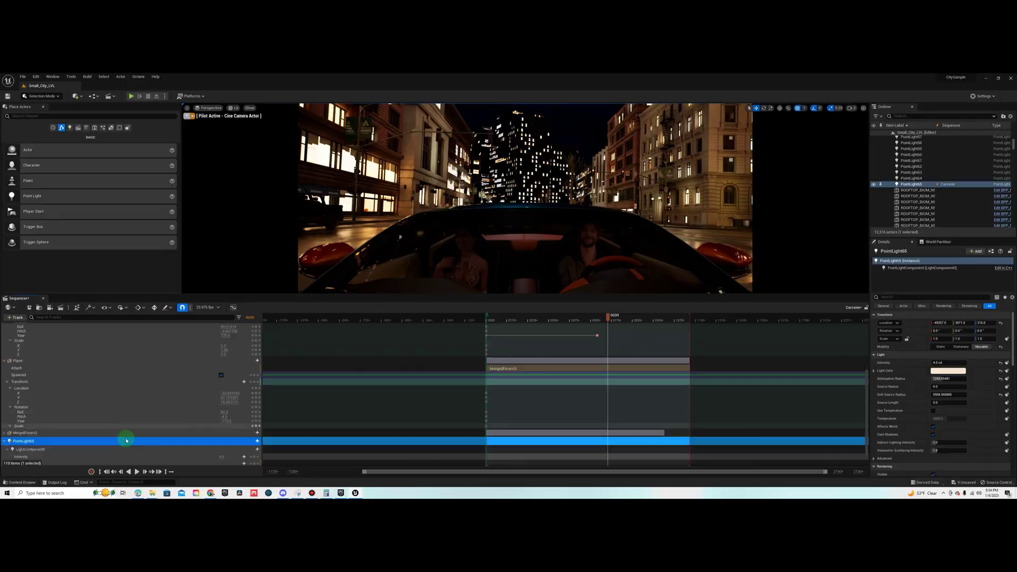
- Check PointLight65 and the ColorCorrectionRegion scale, then start a local render in Movie Render Queue
click(873, 185)
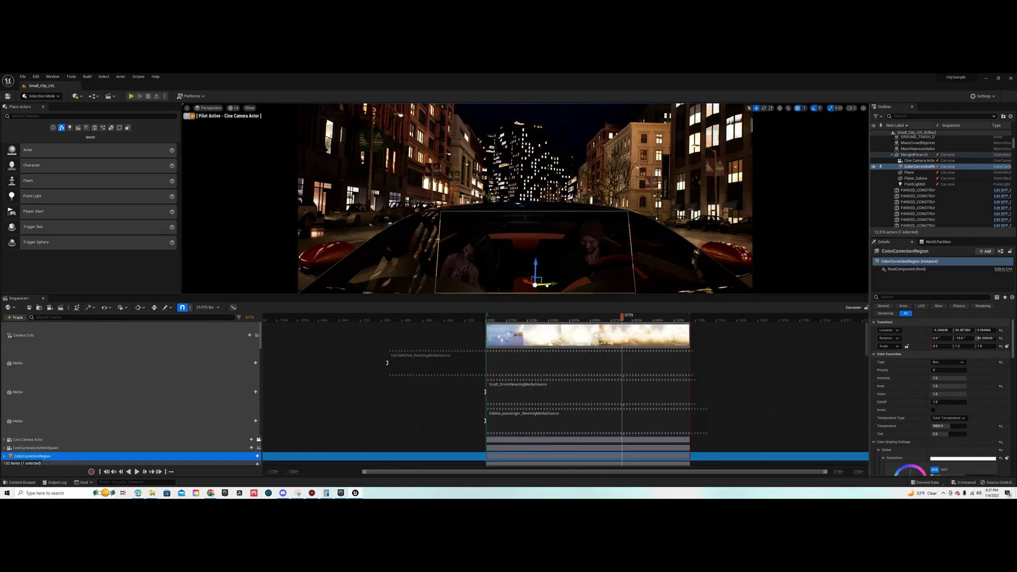
click(969, 347)
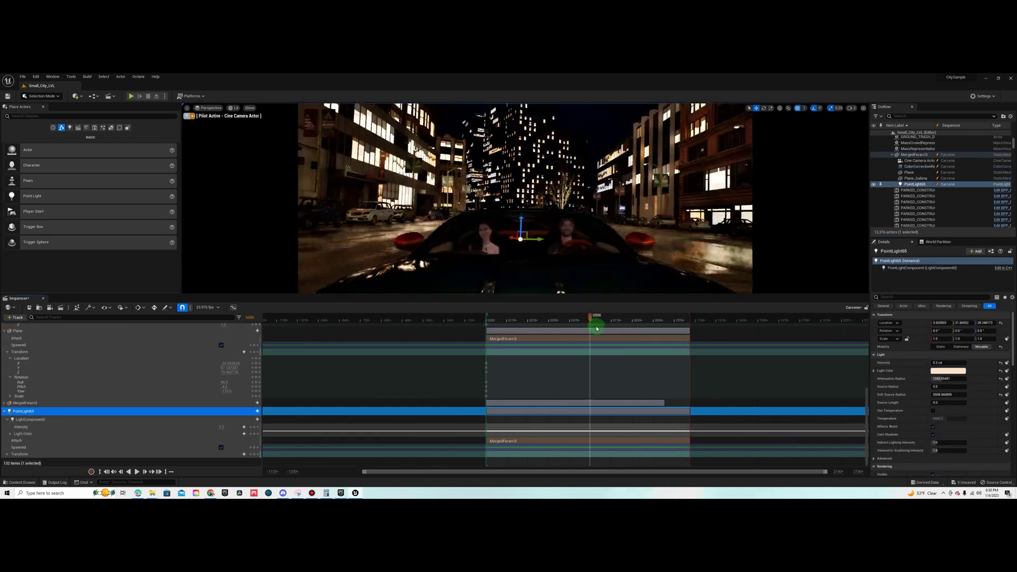
click(442, 301)
click(578, 421)
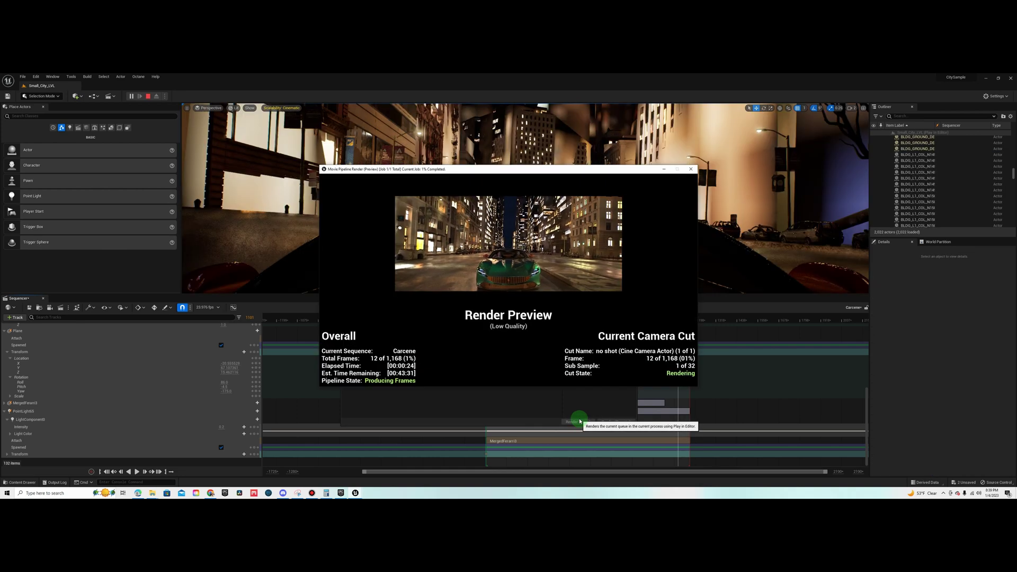